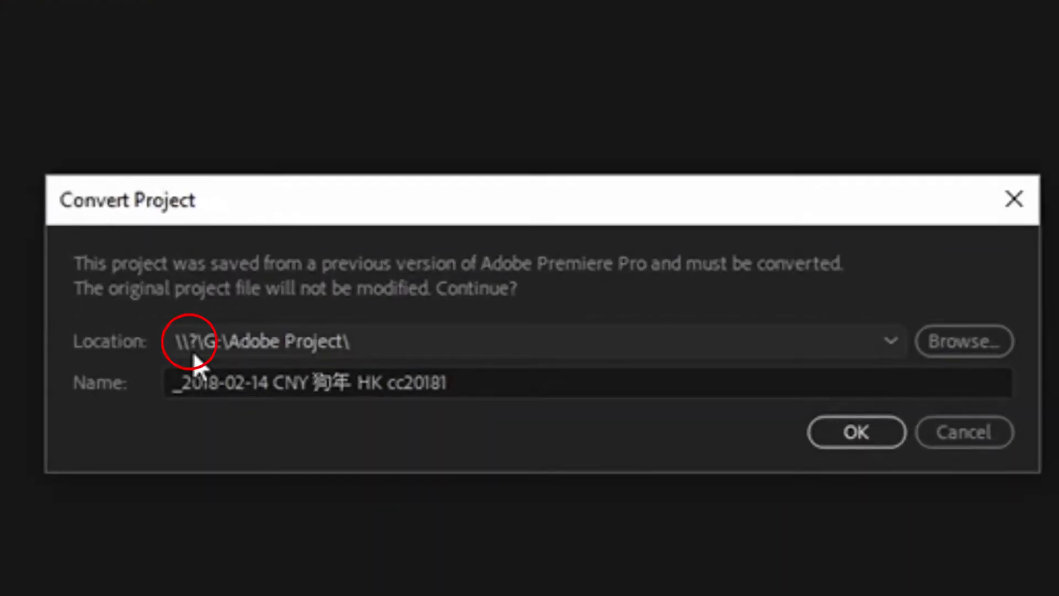
- Save the converted project in G:\Adobe Project\ under the name _tmp
click(966, 342)
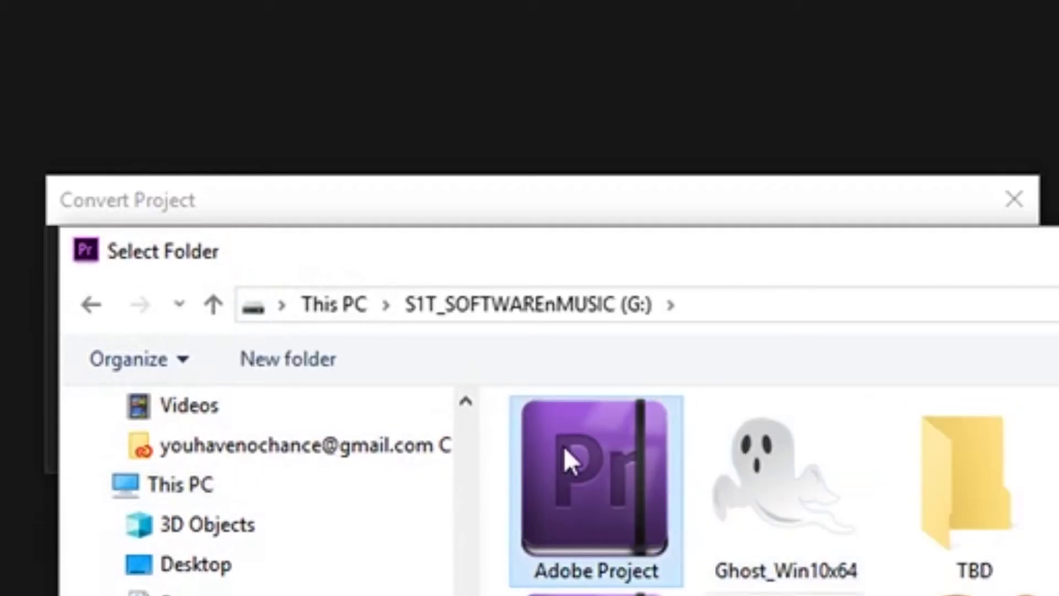
double_click(568, 461)
key(Return)
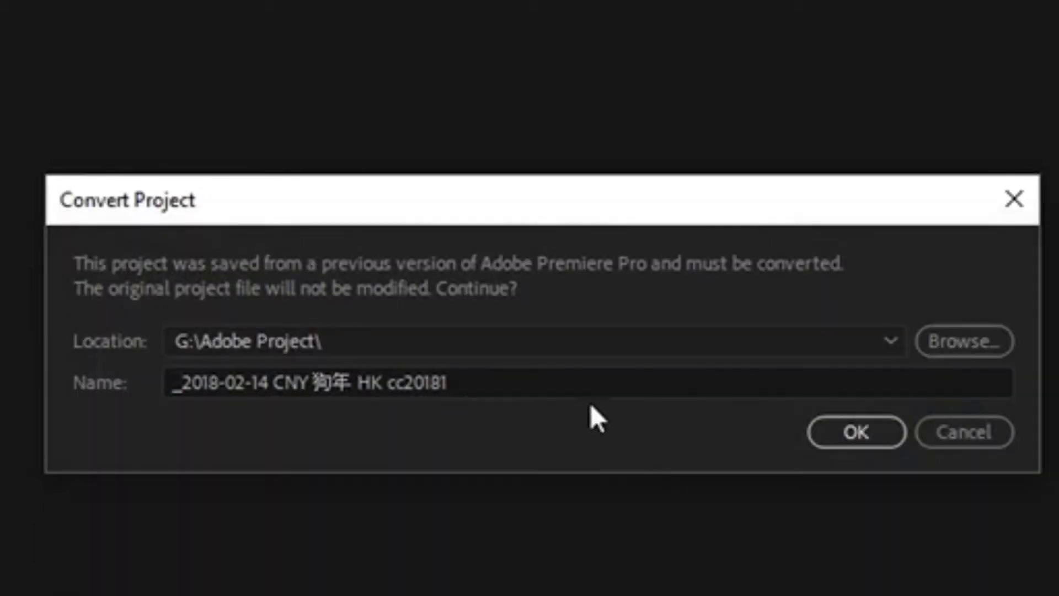
click(562, 381)
drag(560, 385, 183, 416)
text(tmep)
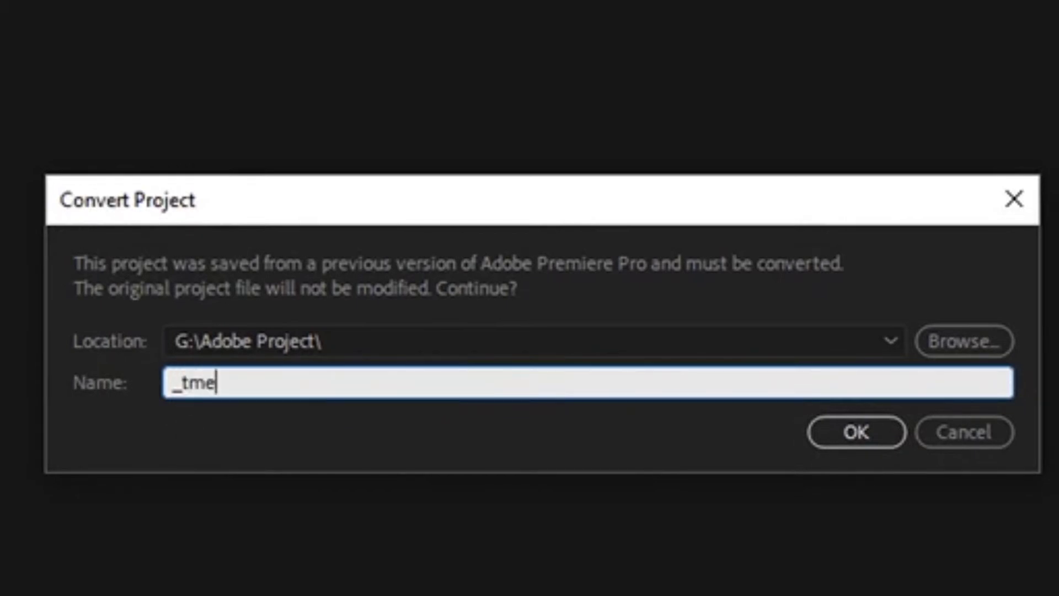
key(BackSpace)
key(BackSpace)
key(BackSpace)
text(mp)
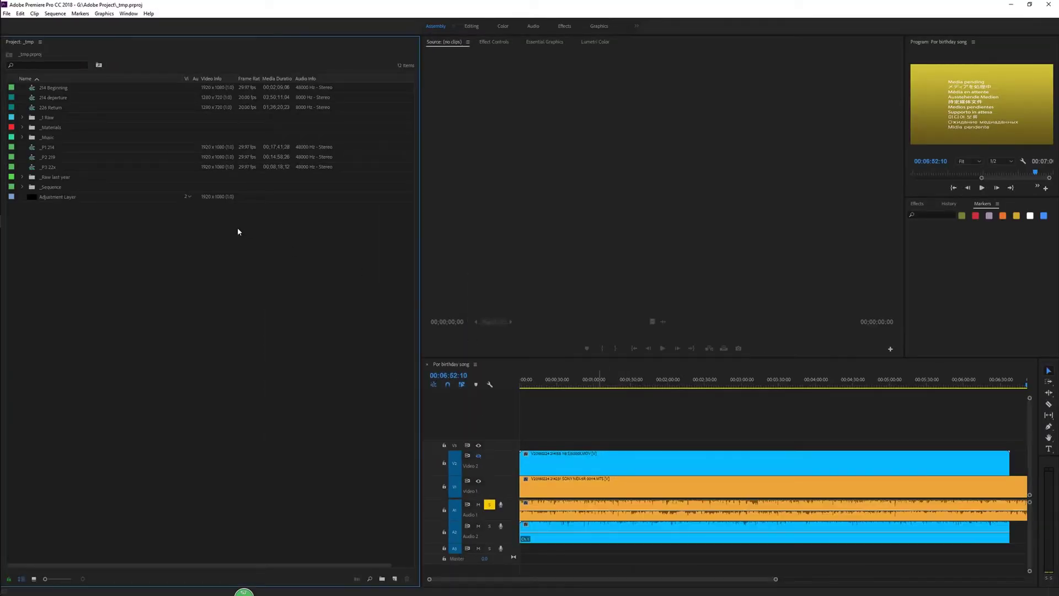
- Open the _P3 22x sequence in the timeline with the playhead at its start
click(854, 385)
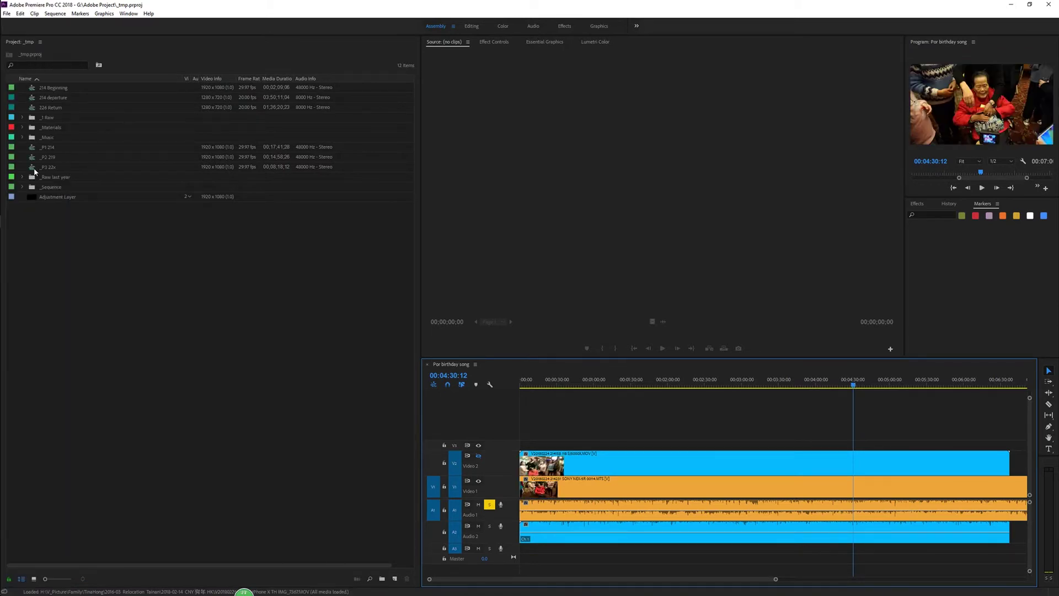
double_click(66, 167)
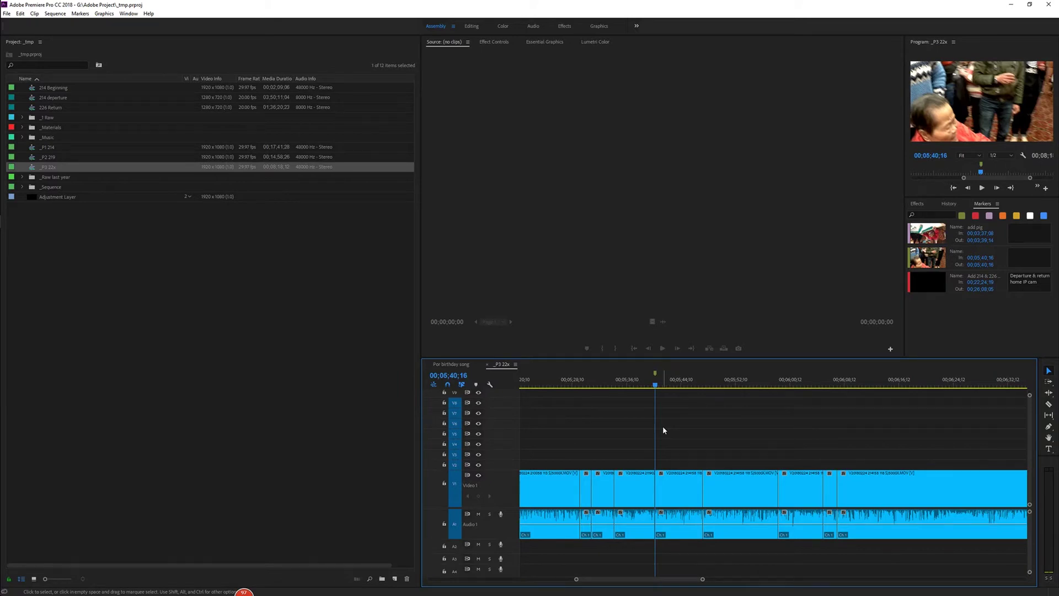
key(Home)
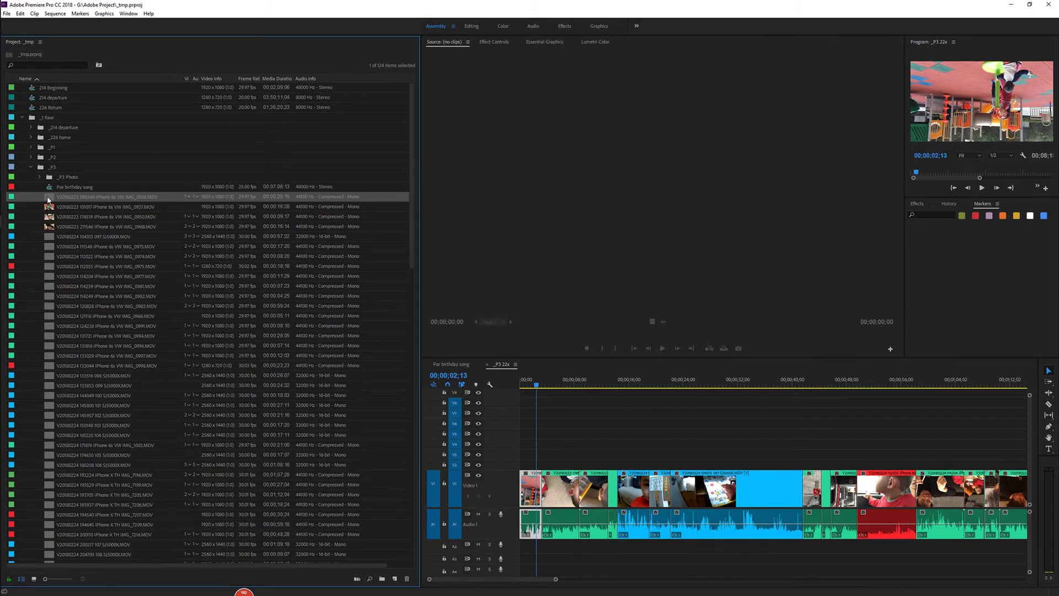
- Preview five _P3 clips, from SJ5000X.MOV through iPhone X IMG_7199.MOV, in the Source Monitor
double_click(51, 386)
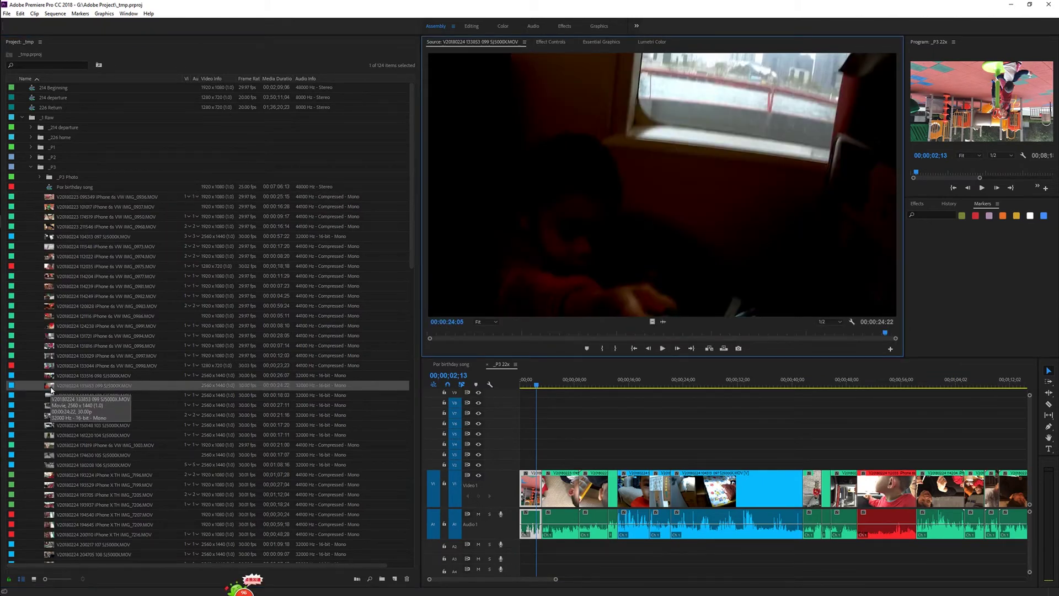
double_click(48, 309)
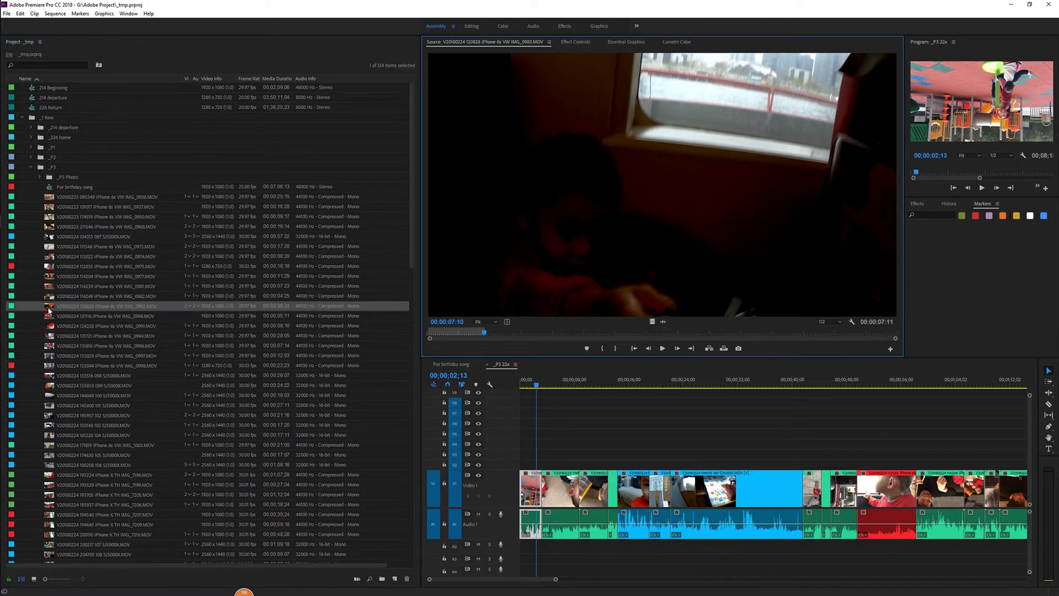
double_click(50, 316)
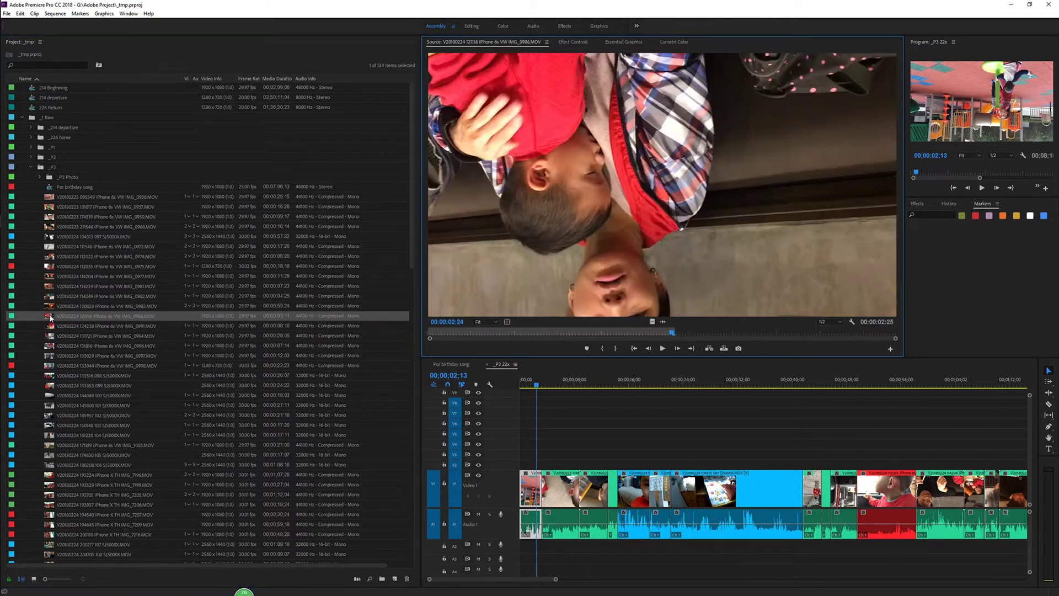
double_click(48, 476)
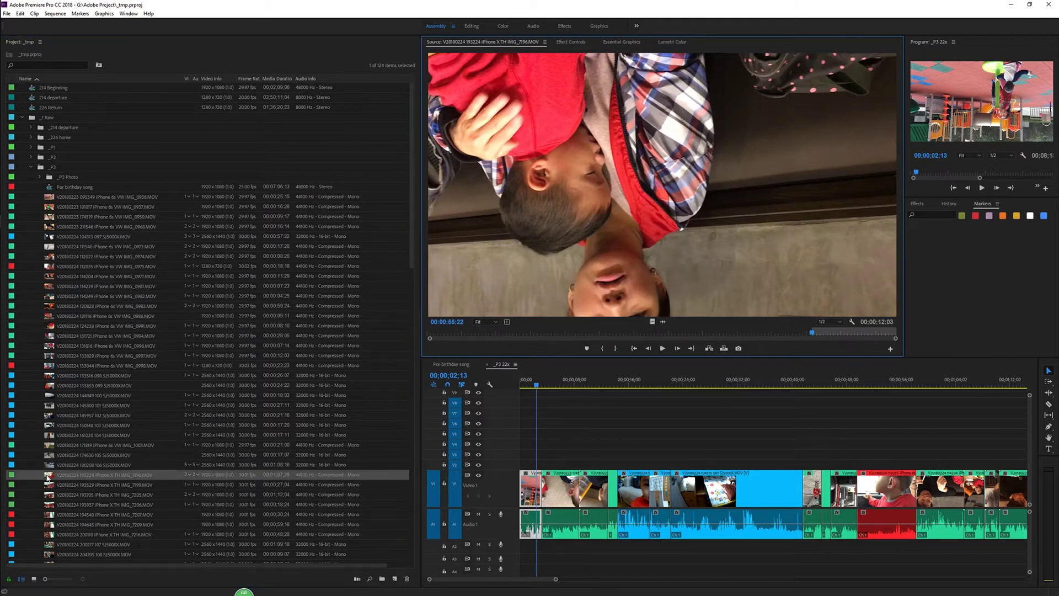
double_click(50, 485)
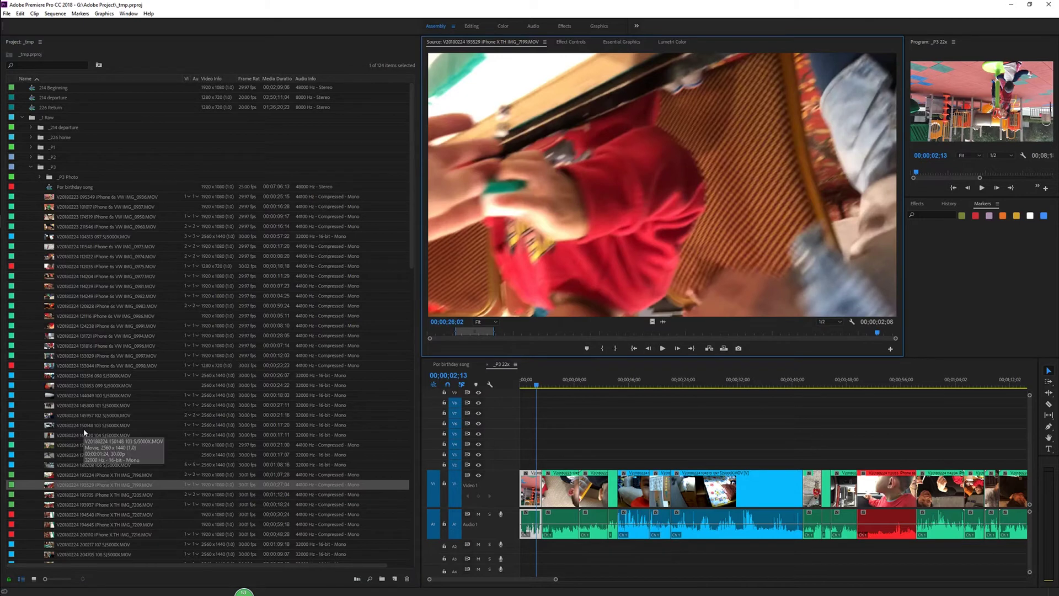
- Select the _1 Raw bin and 22 of its clips in the Project panel
click(30, 167)
click(50, 119)
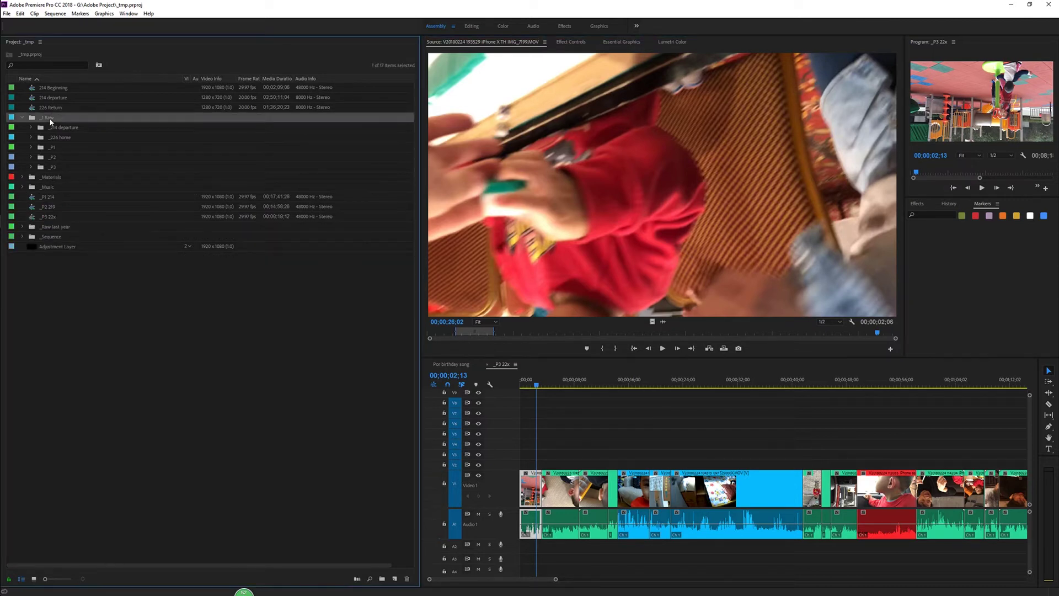
click(31, 167)
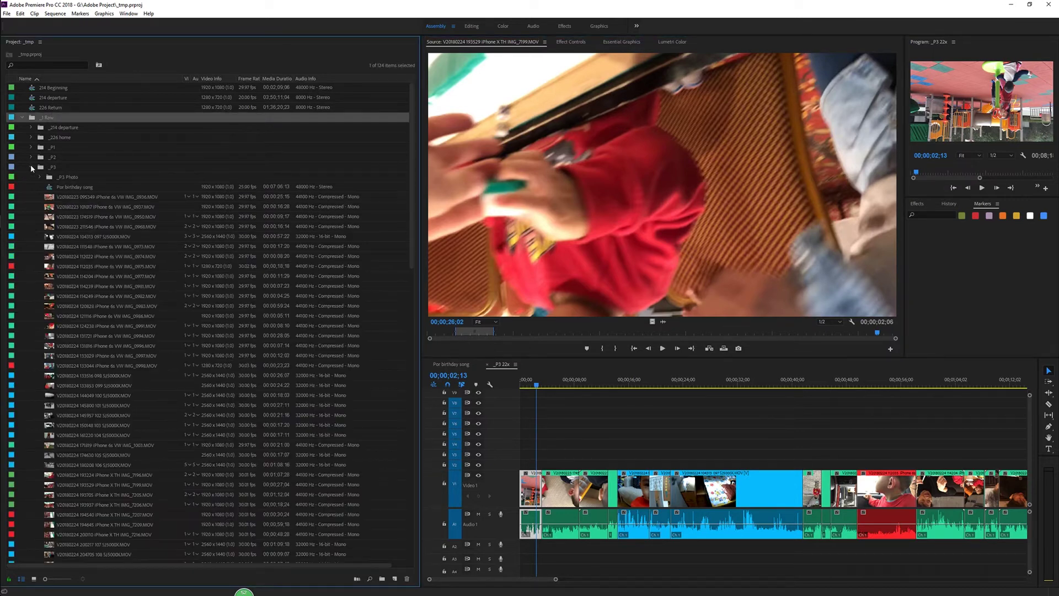
right_click(52, 118)
click(83, 405)
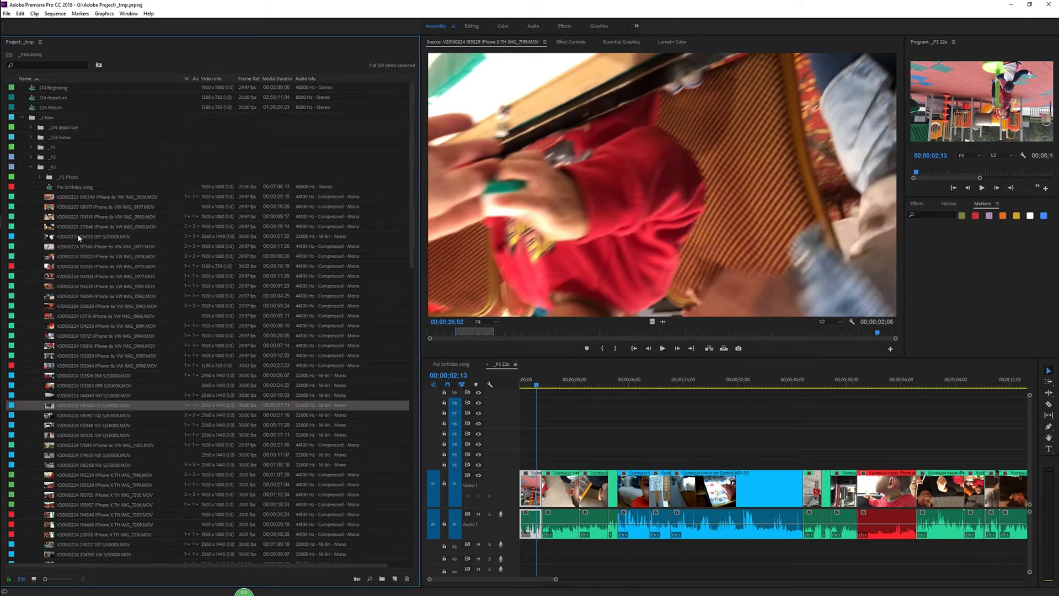
shift+click(80, 197)
right_click(81, 197)
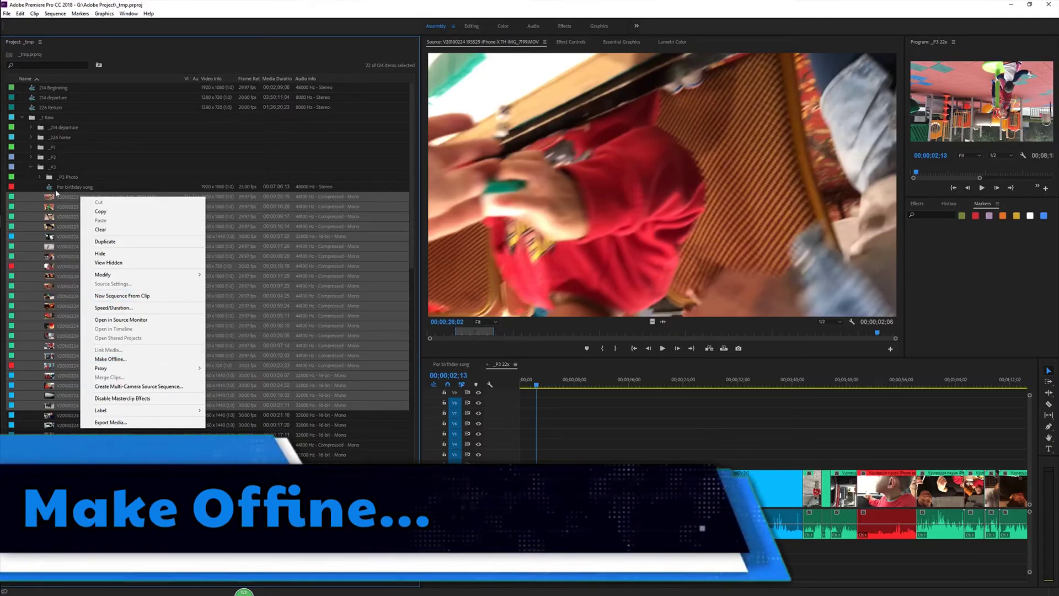
- Make the _1 Raw bin's media offline, keeping the media files on disk
click(48, 118)
right_click(48, 118)
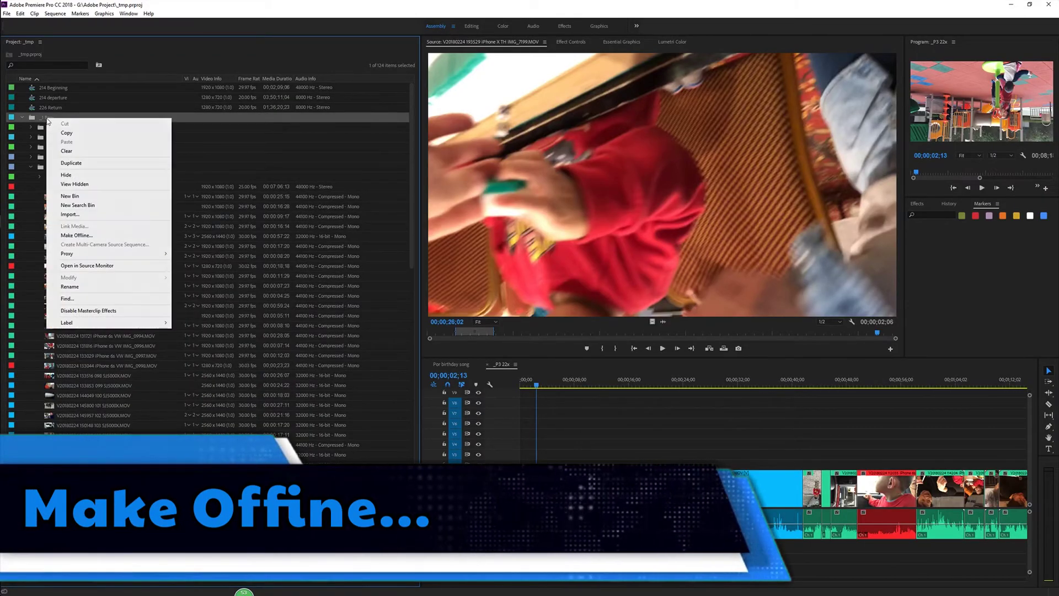
click(86, 237)
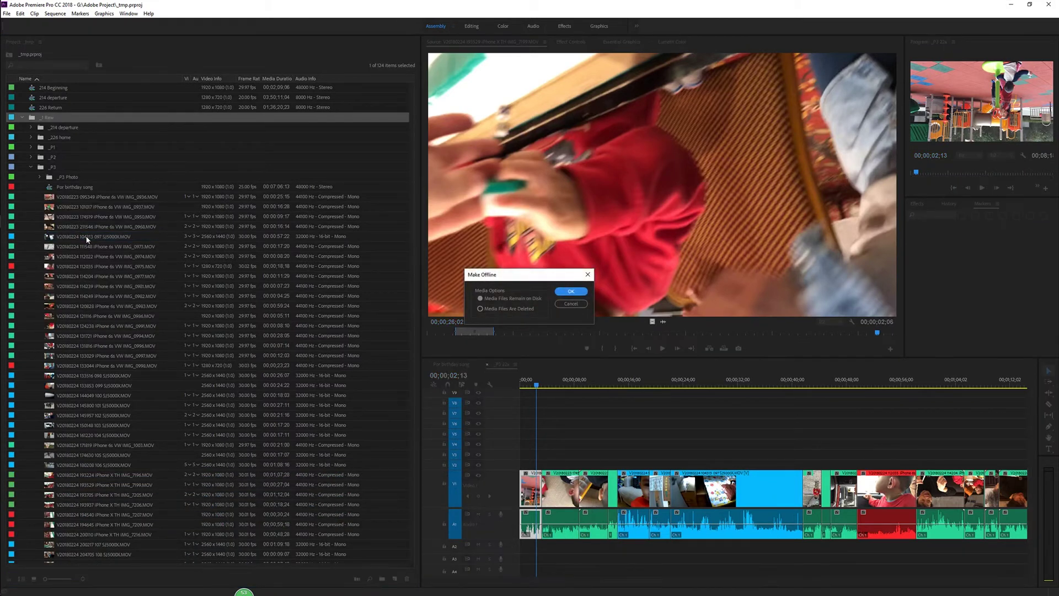
click(569, 292)
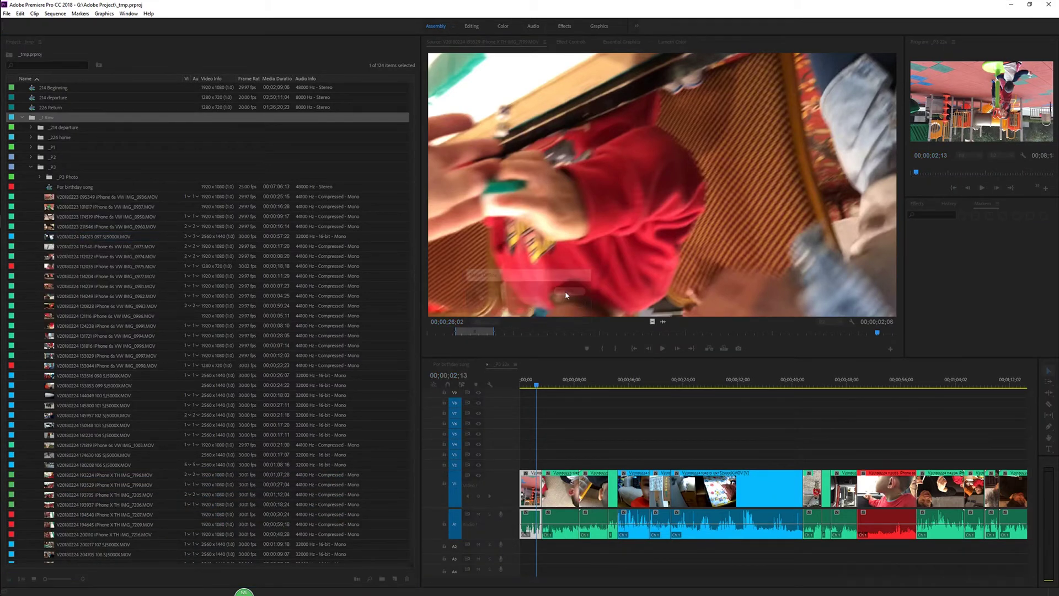
right_click(36, 119)
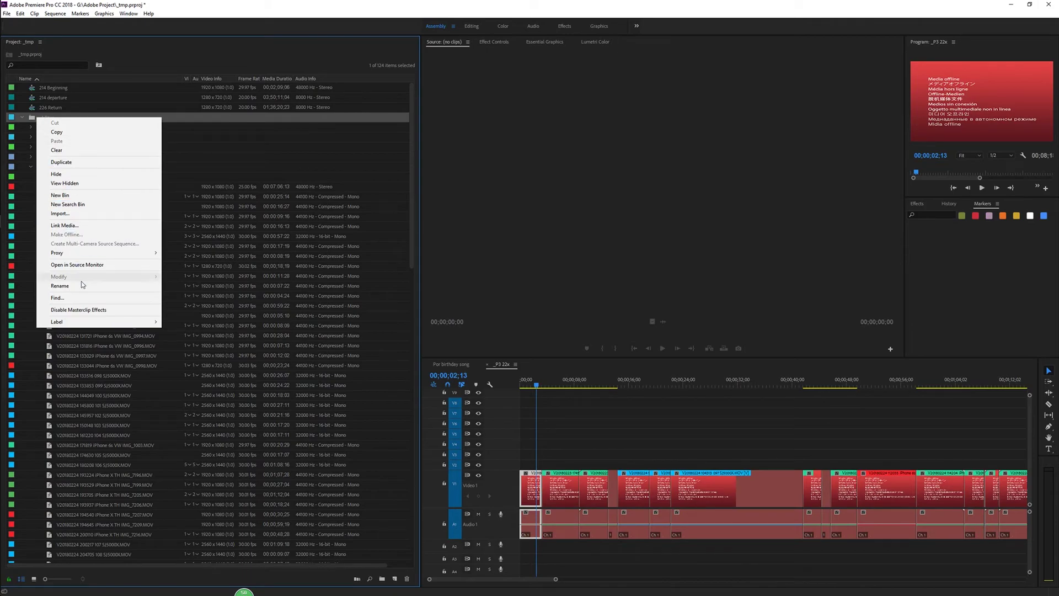
- Relink the _1 Raw bin's media by locating the first missing file
click(91, 227)
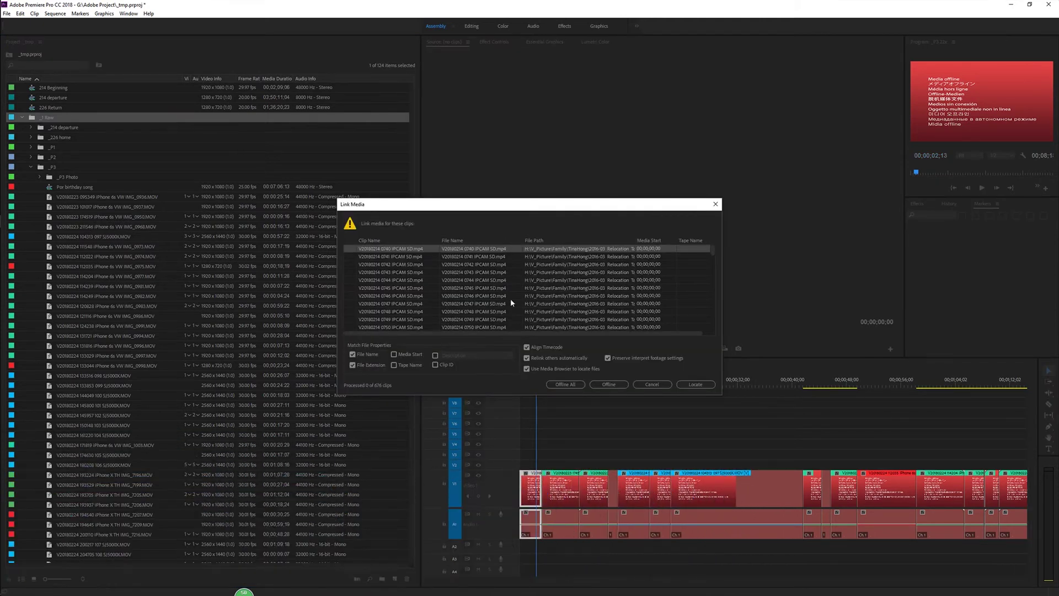
click(696, 384)
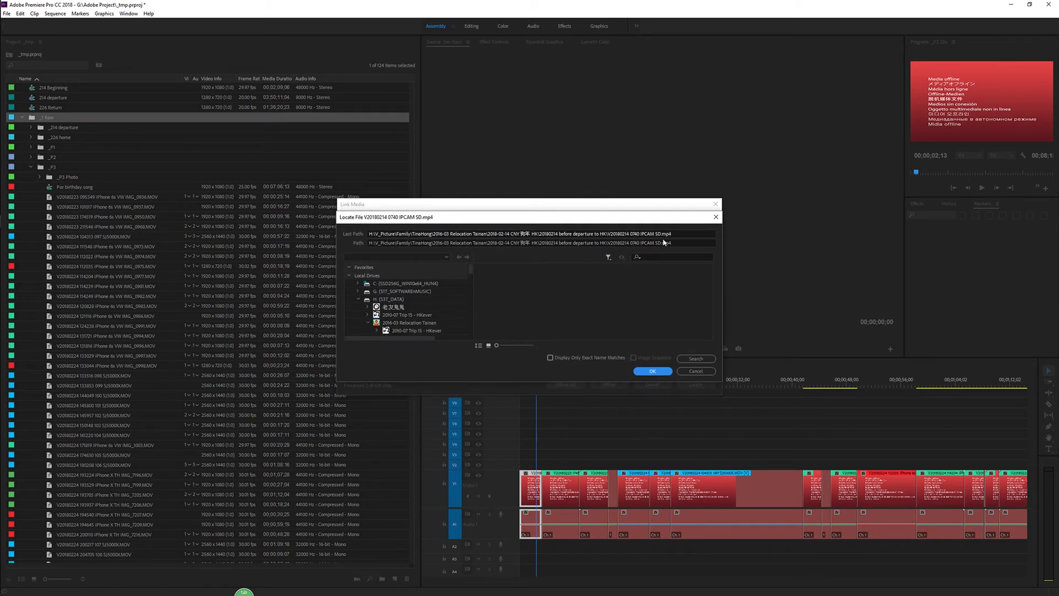
click(642, 371)
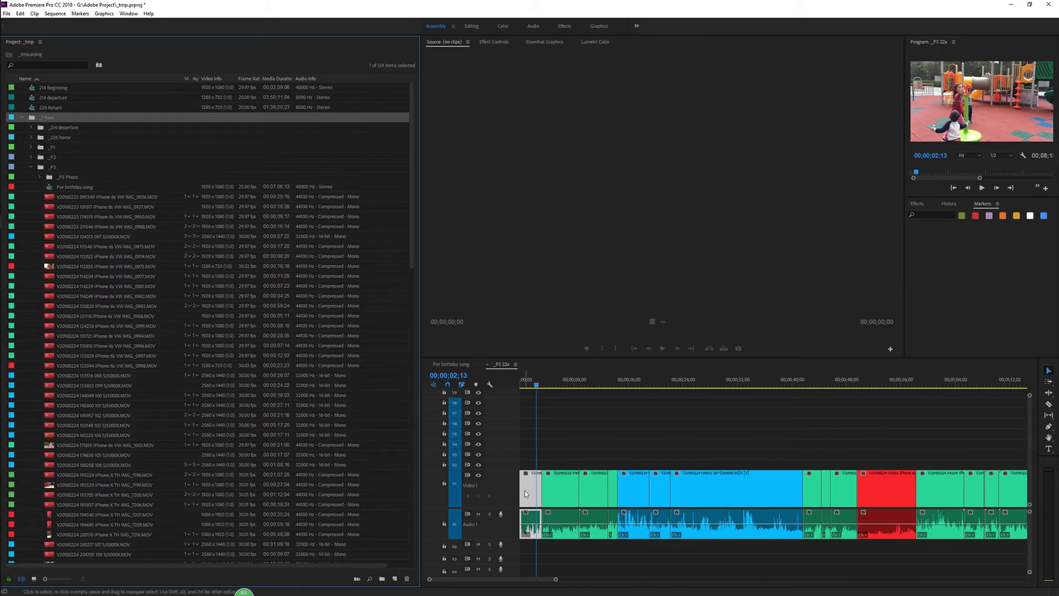
double_click(53, 197)
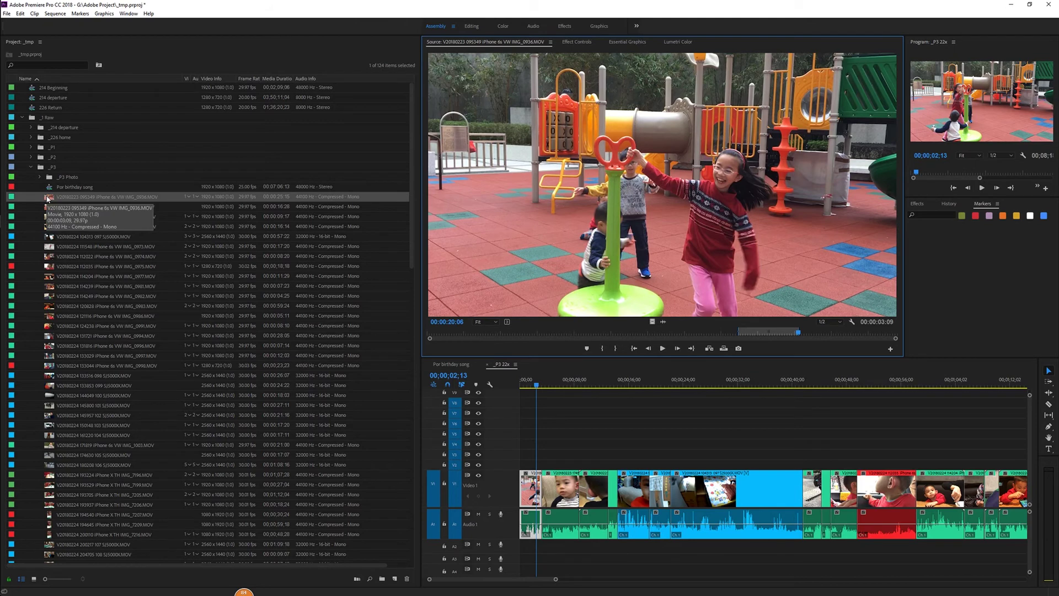
- Switch to Chrome showing the 'Images now upside down after upgrade' UserVoice page
key(alt+Tab)
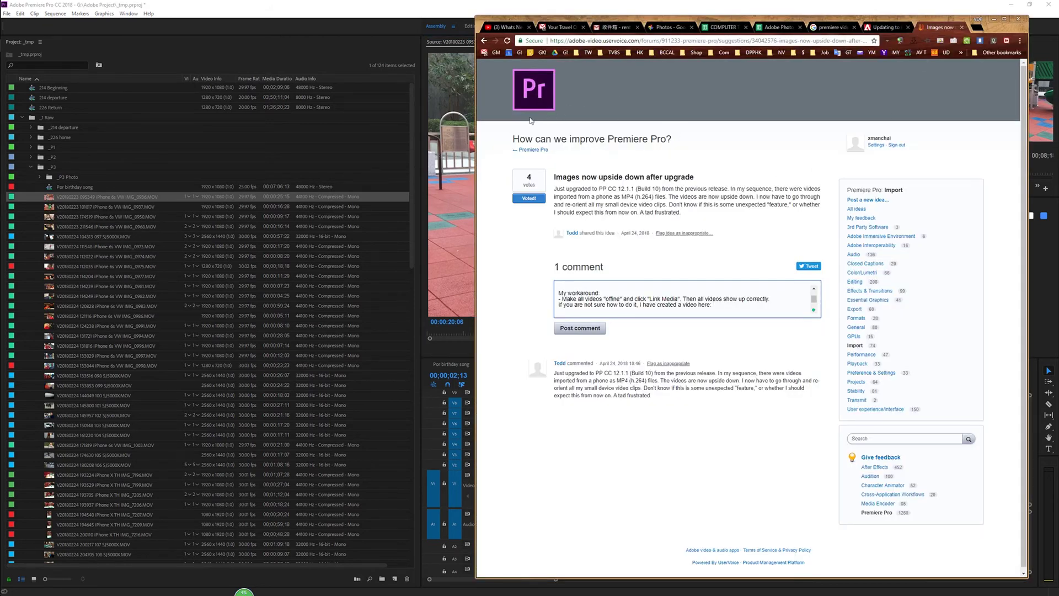